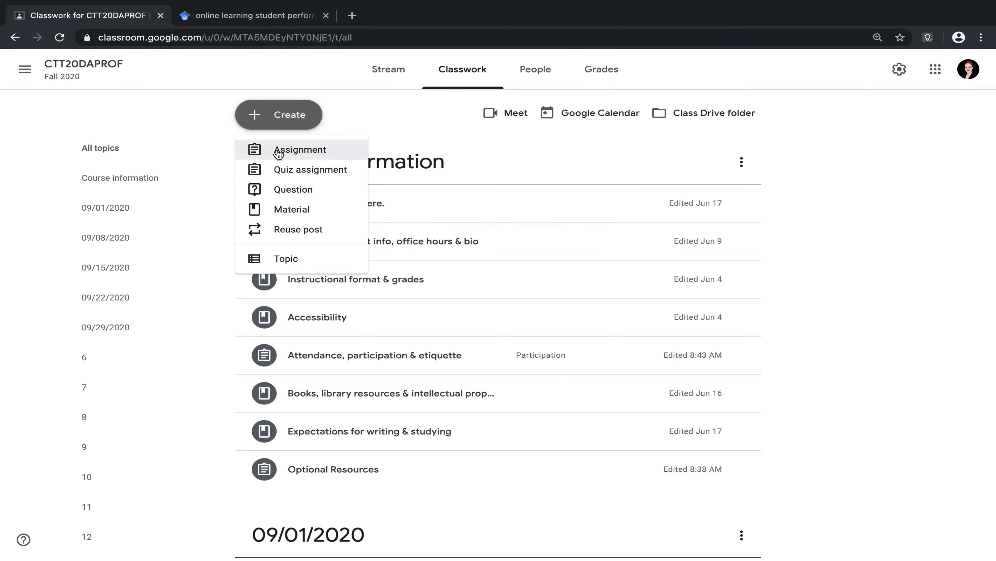
# Open the draft Required resources assignment under the 09/22/2020 topic for editing
pyautogui.click(811, 141)
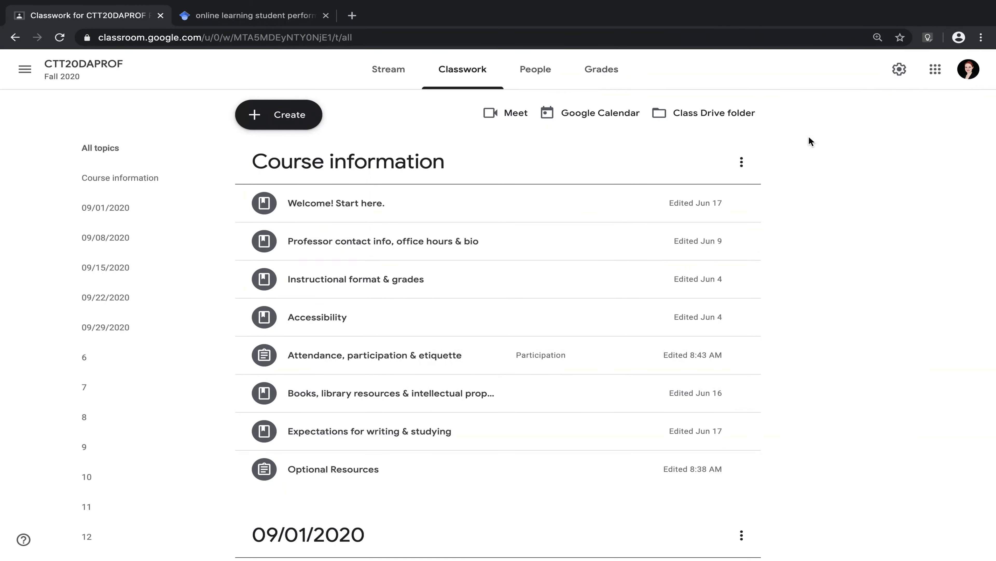
pyautogui.scroll(-15, 812, 262)
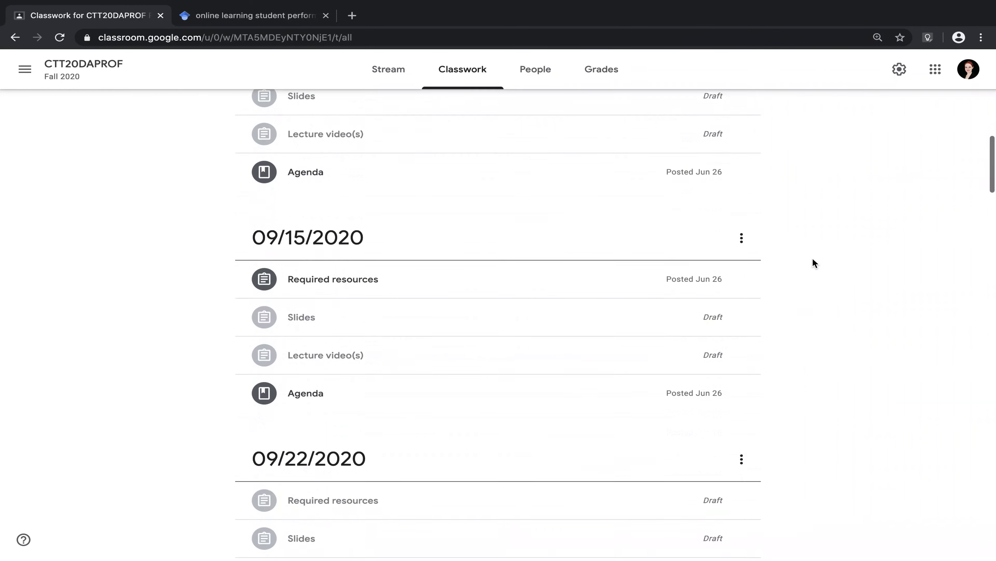
pyautogui.scroll(-5, 814, 263)
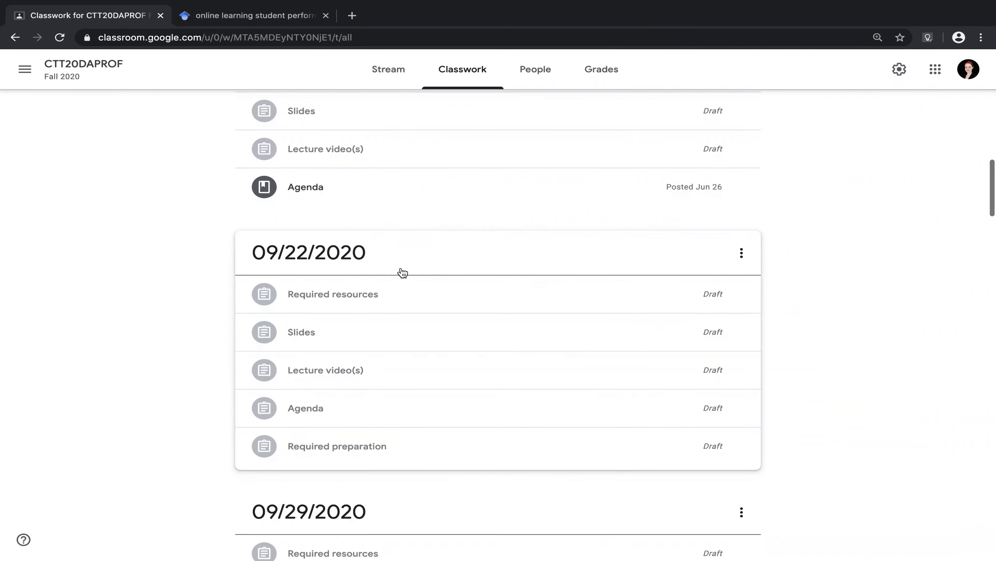
pyautogui.scroll(-1, 403, 272)
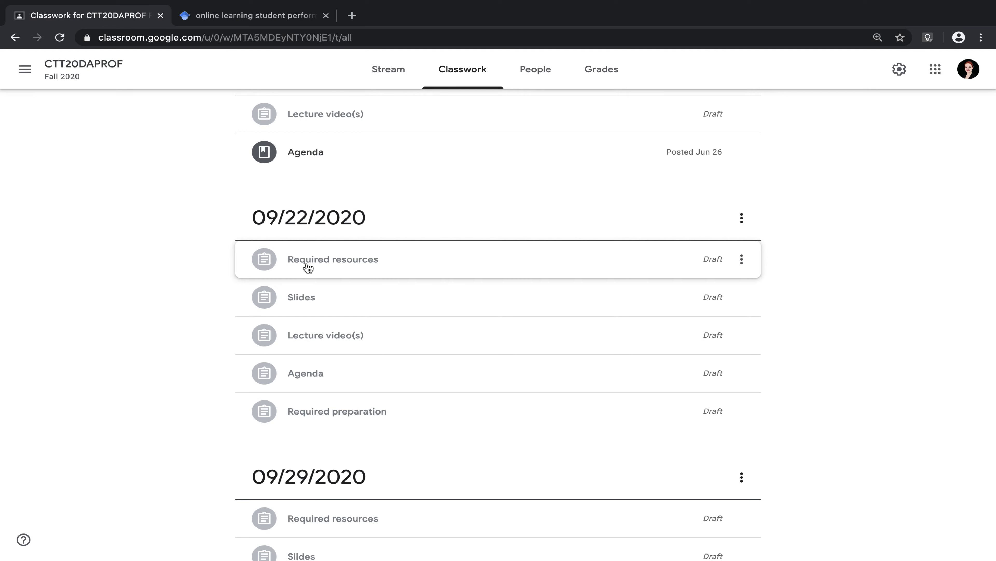
pyautogui.click(334, 259)
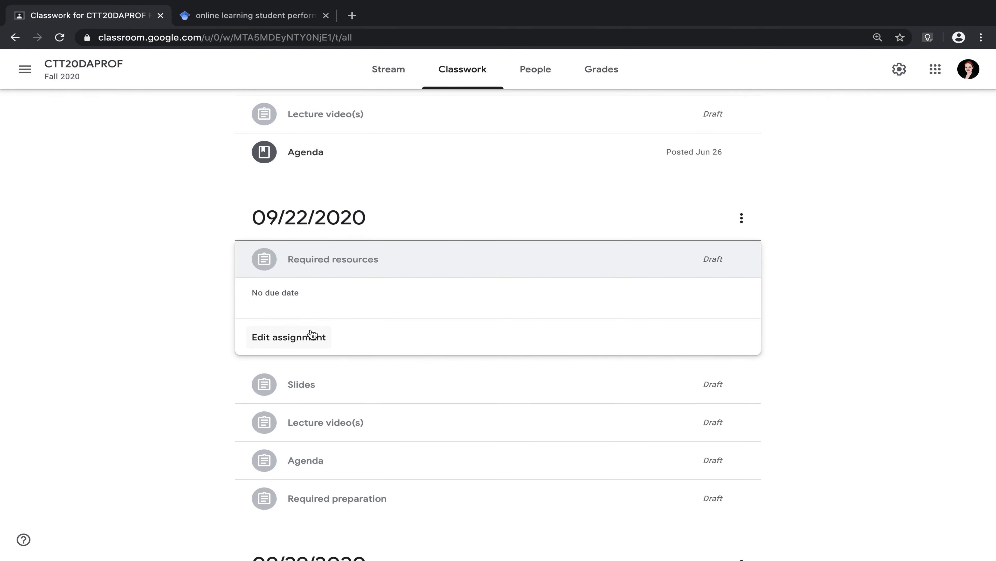
pyautogui.click(290, 337)
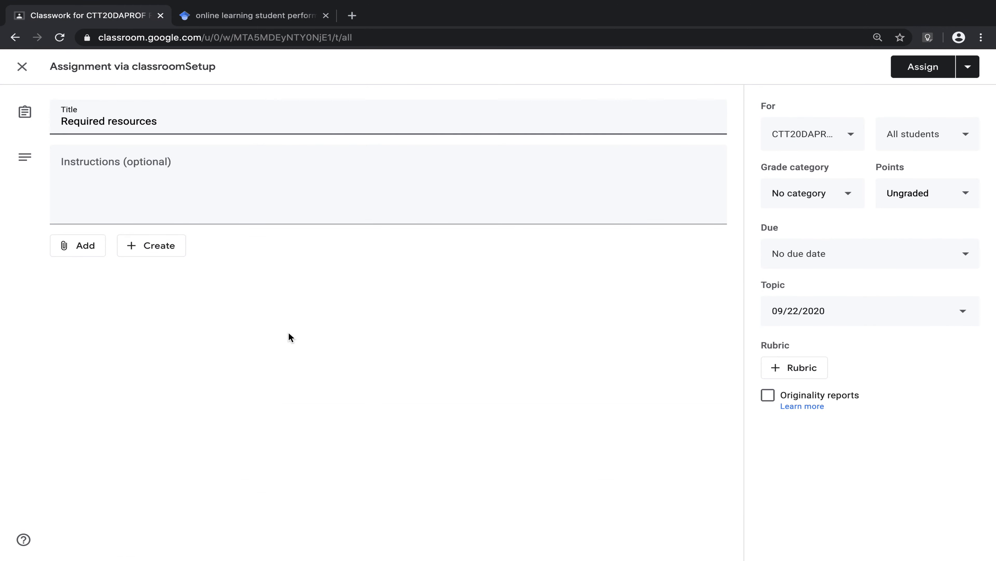
# Copy the APA citation of the "Engagement matters" article from Google Scholar into the assignment's instructions in Google Classroom
pyautogui.click(182, 164)
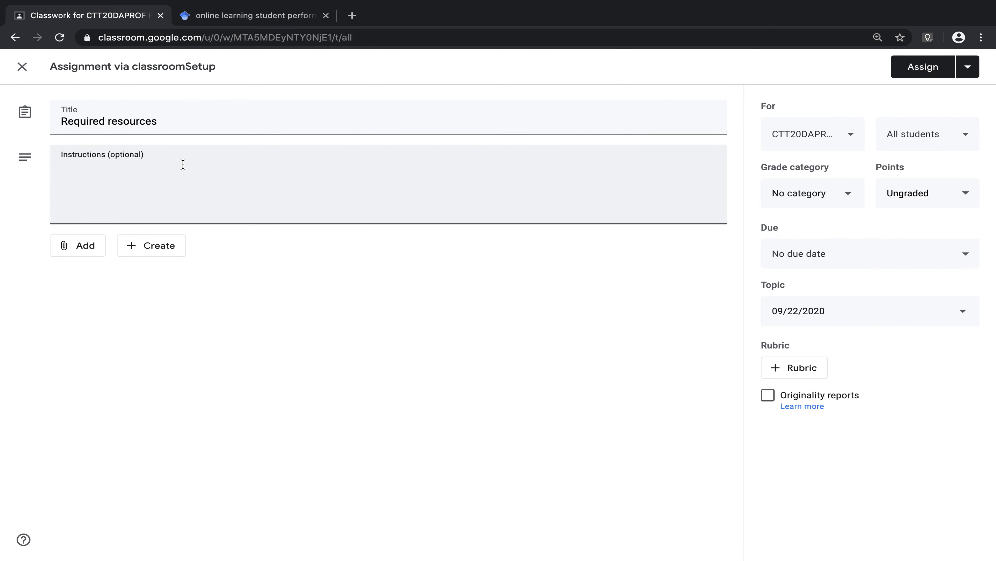
pyautogui.click(230, 15)
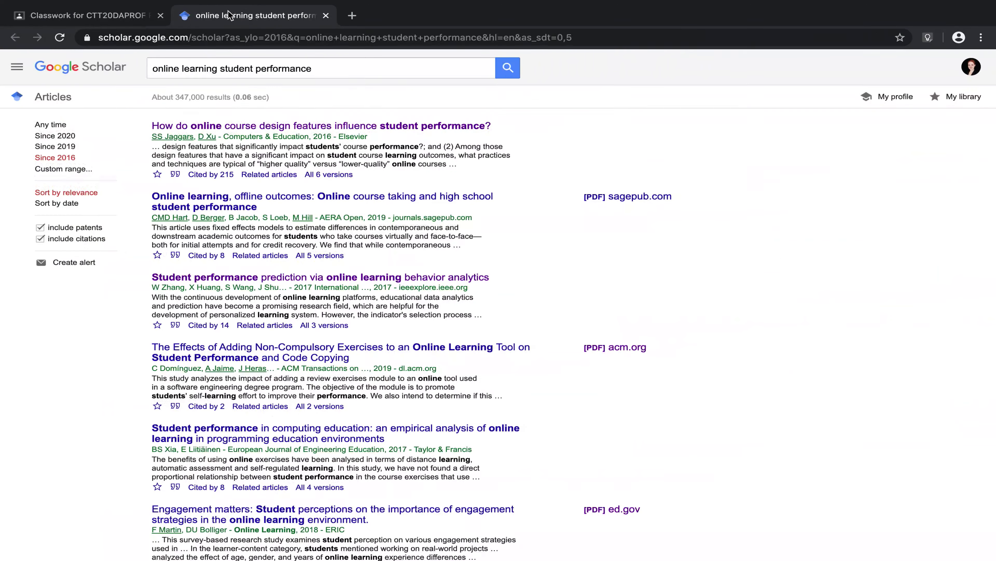
pyautogui.scroll(-10, 178, 193)
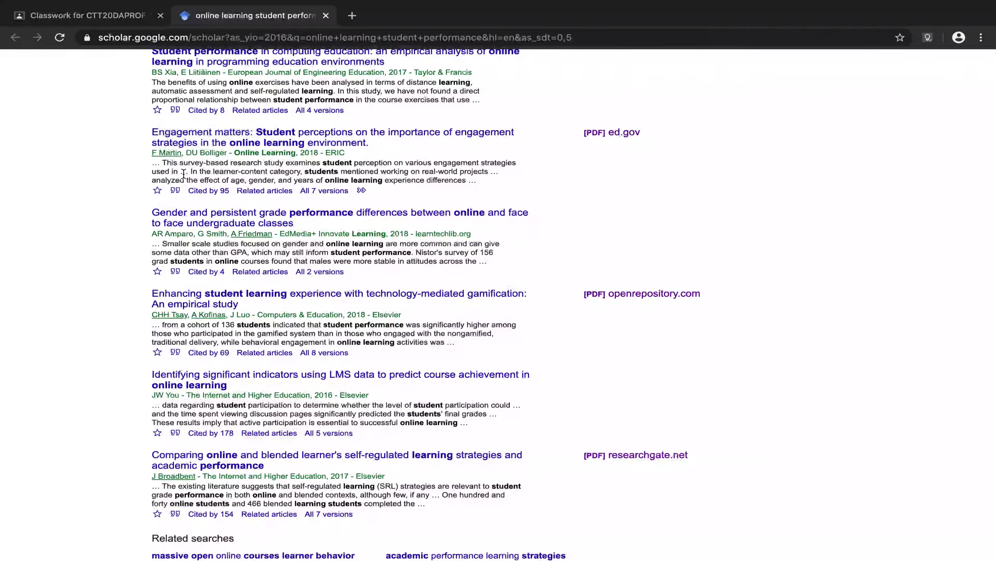
pyautogui.click(176, 191)
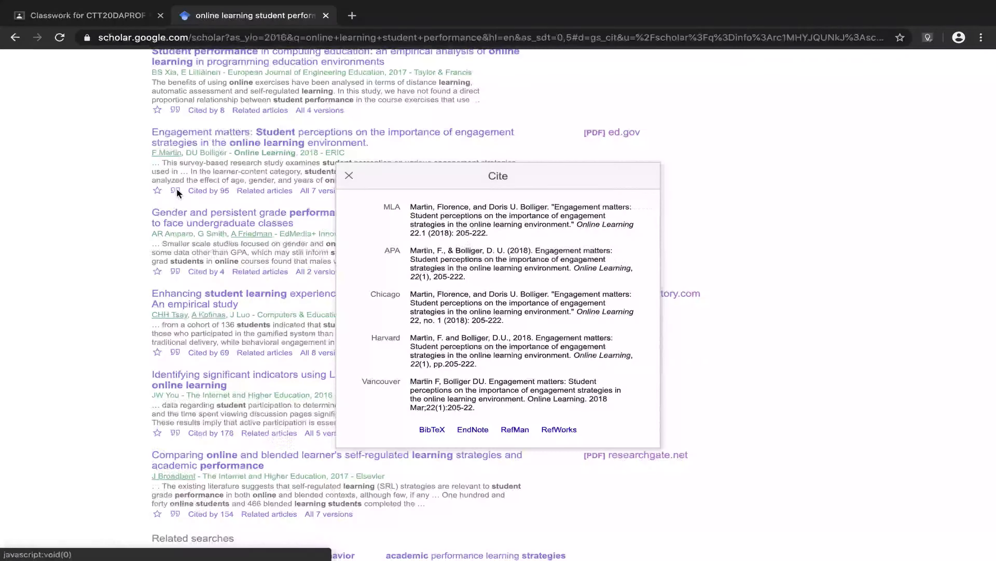
pyautogui.click(475, 279)
pyautogui.hotkey('ctrl', 'c')
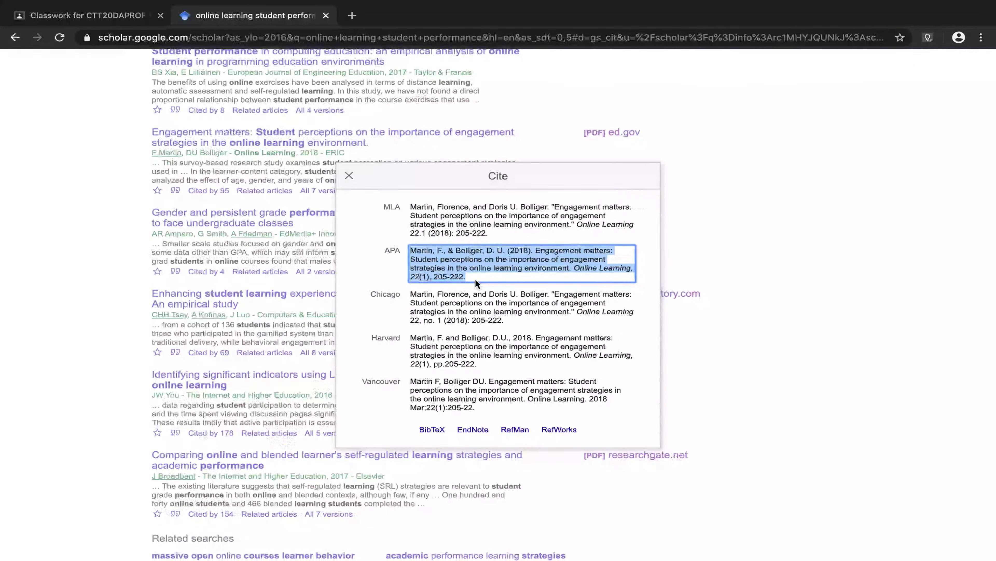
pyautogui.click(118, 18)
pyautogui.hotkey('ctrl', 'v')
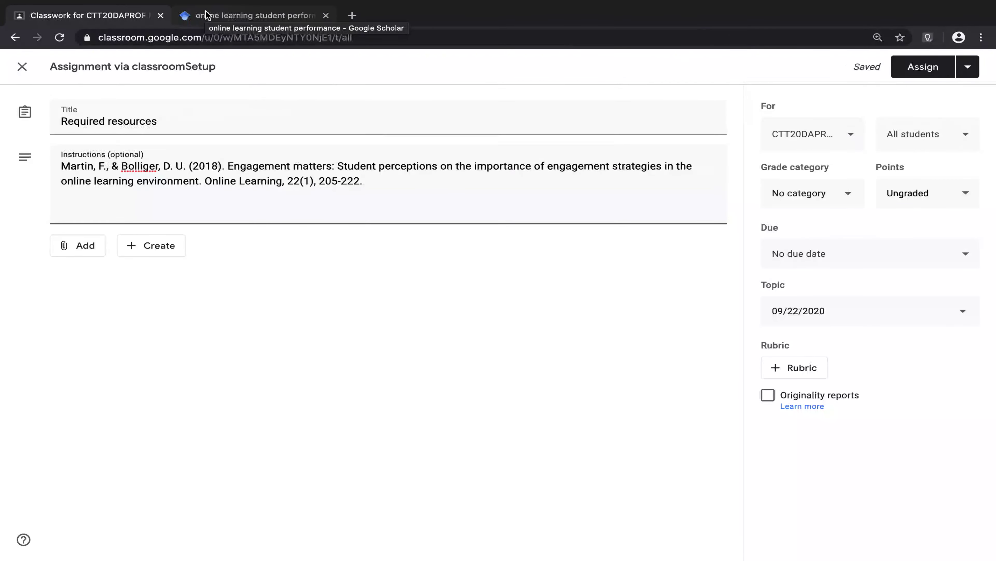
# Return to Google Scholar, close the citation window and open the ed.gov PDF of the "Engagement matters" article
pyautogui.click(214, 15)
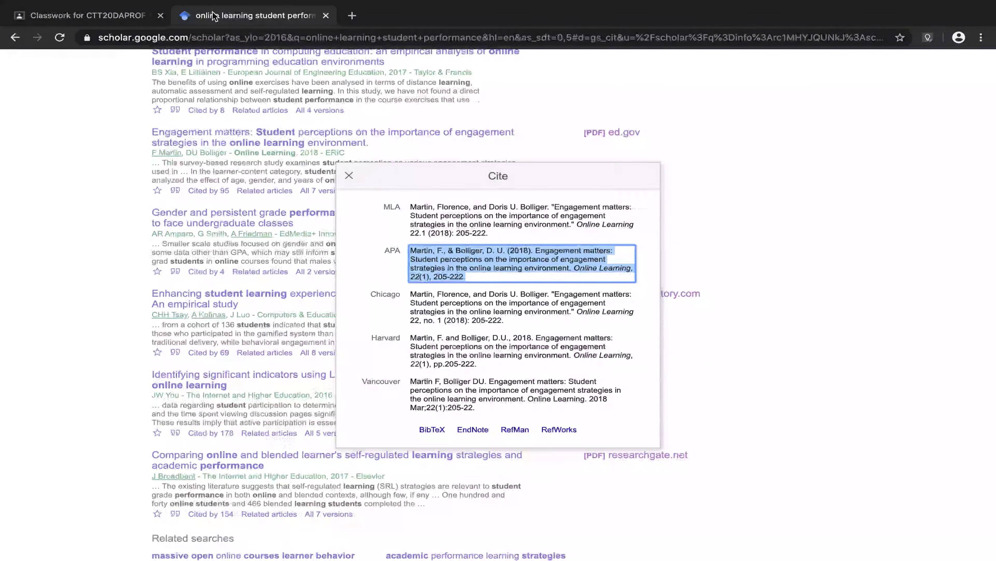
pyautogui.click(351, 173)
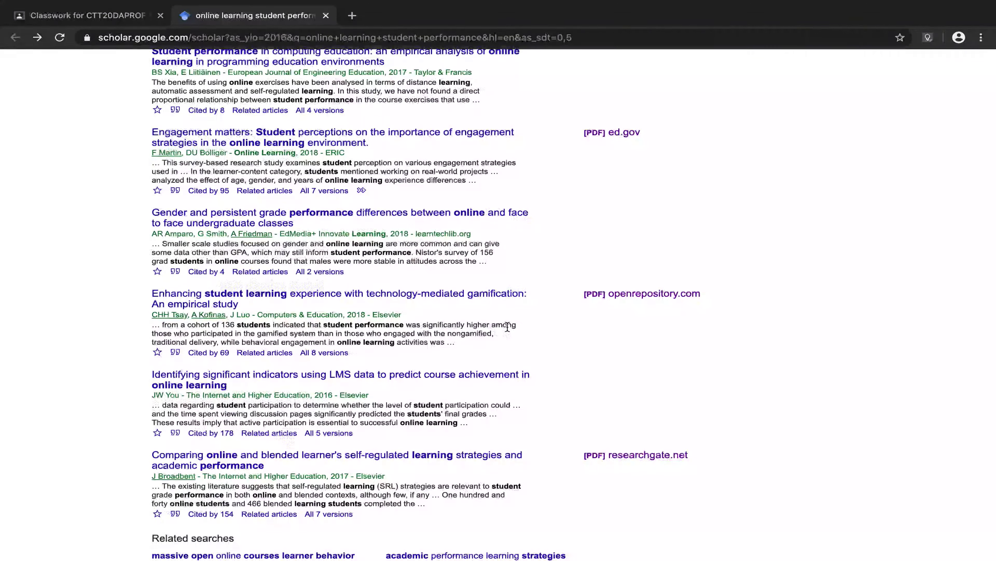
pyautogui.click(609, 133)
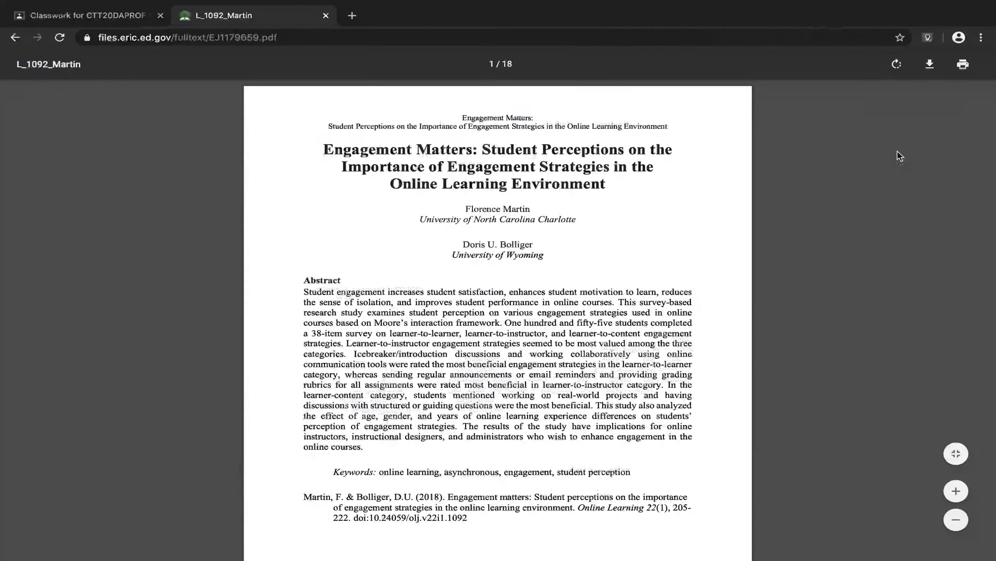
# Download the article PDF to the Desktop under the name Martin_Bolliger_18
pyautogui.click(930, 65)
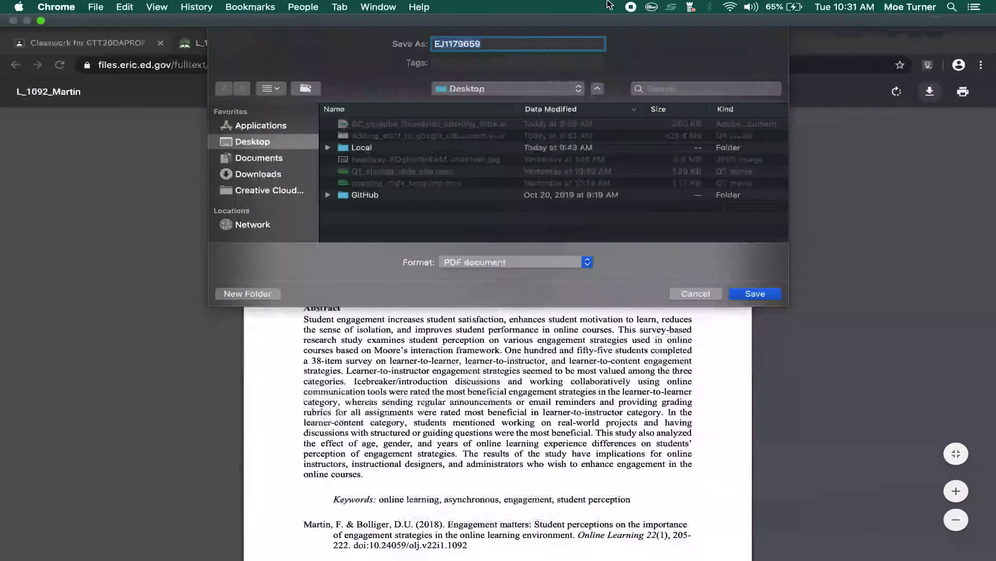
pyautogui.write('Mortin')
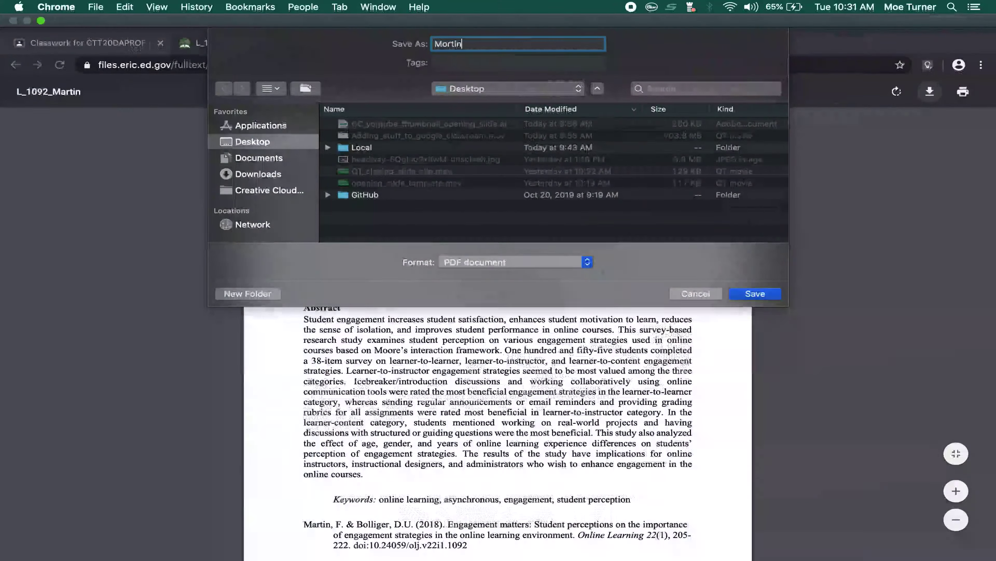
pyautogui.press('BackSpace')
pyautogui.press('BackSpace')
pyautogui.press('BackSpace')
pyautogui.press('BackSpace')
pyautogui.press('BackSpace')
pyautogui.write('artin_Boll')
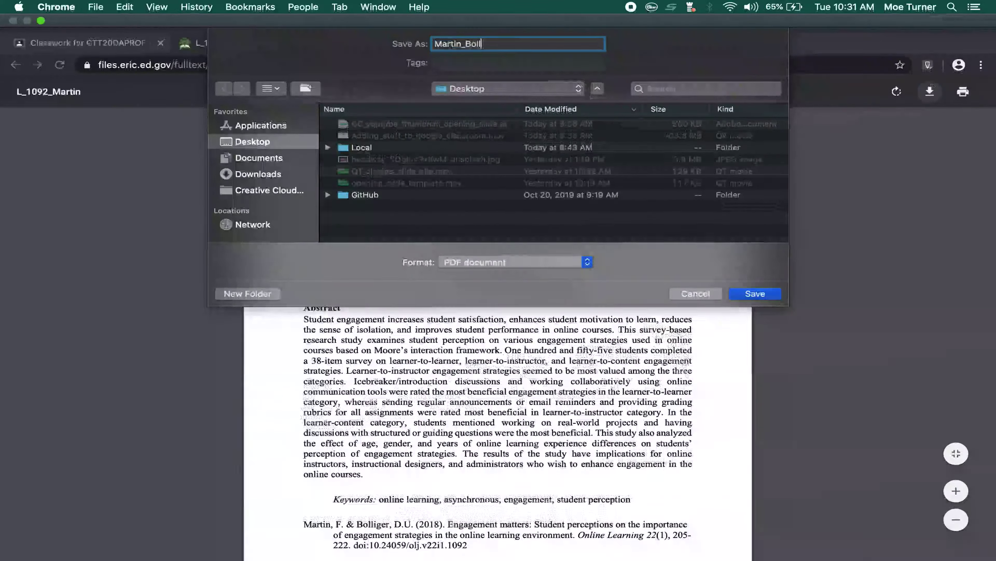
pyautogui.write('iger_18')
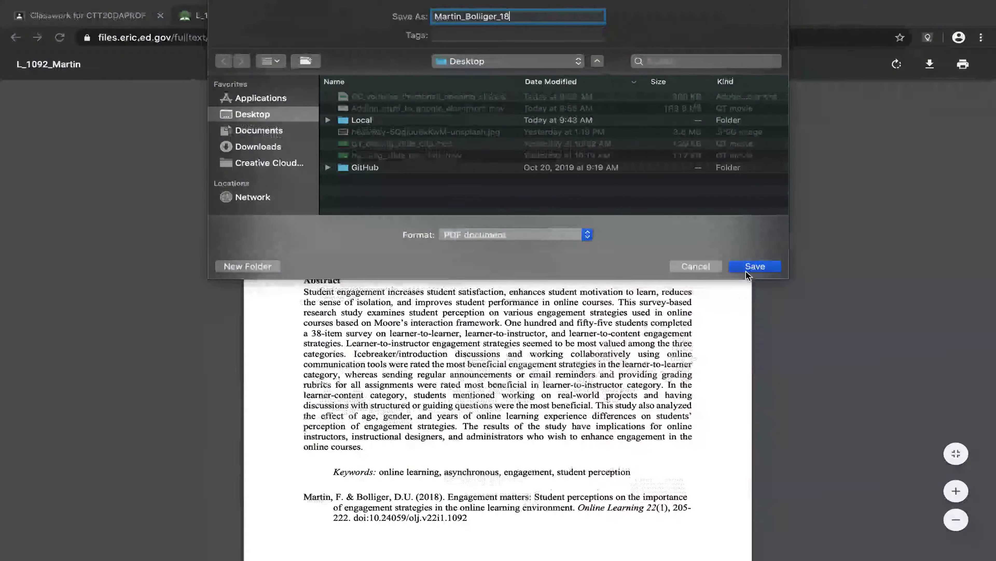
pyautogui.click(737, 267)
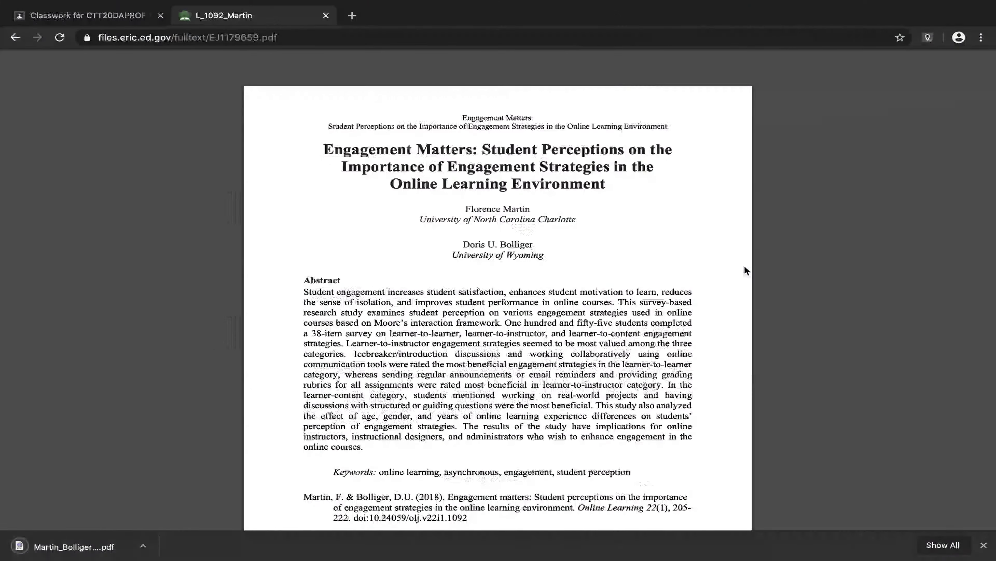
pyautogui.click(126, 17)
pyautogui.click(77, 245)
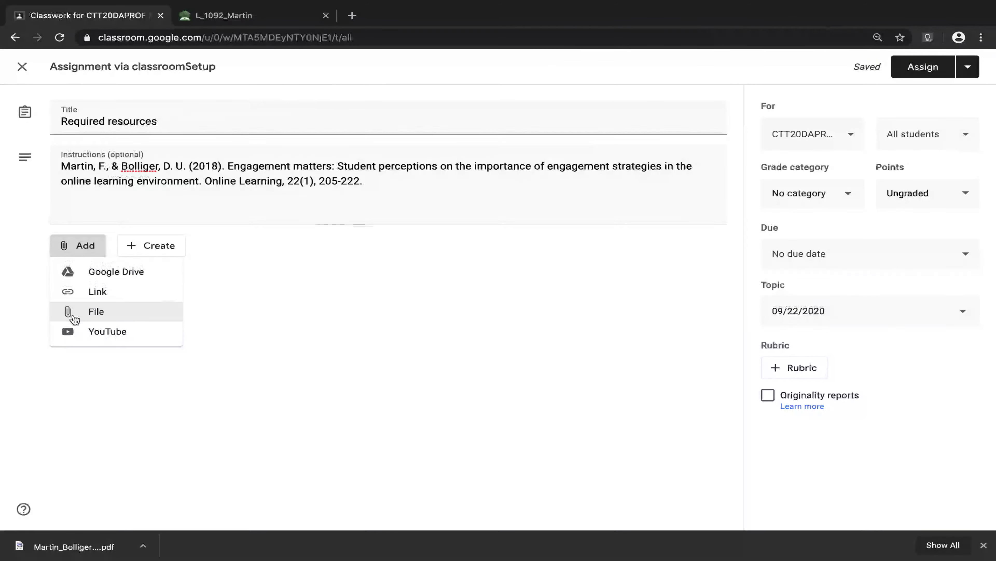
pyautogui.click(75, 319)
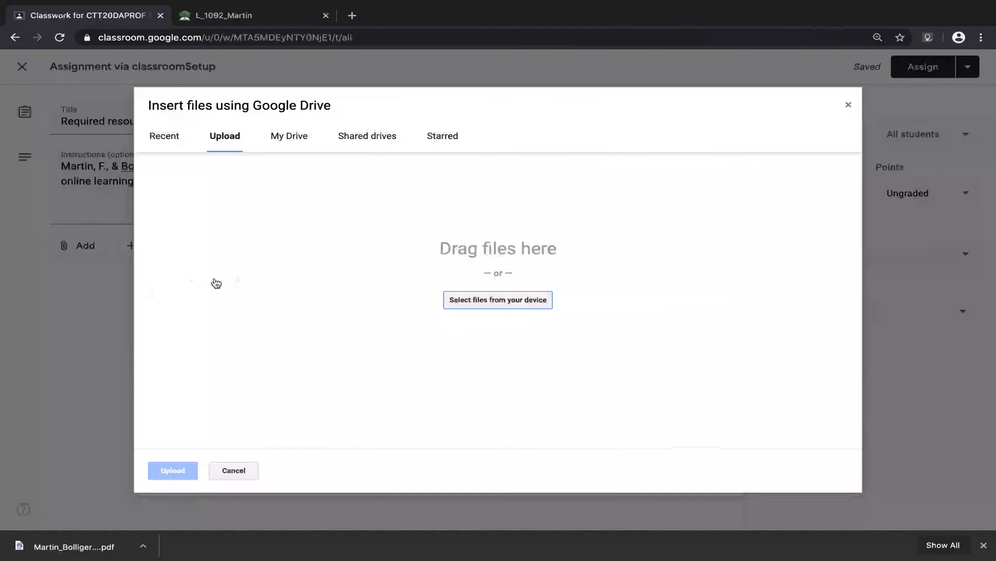
pyautogui.click(475, 305)
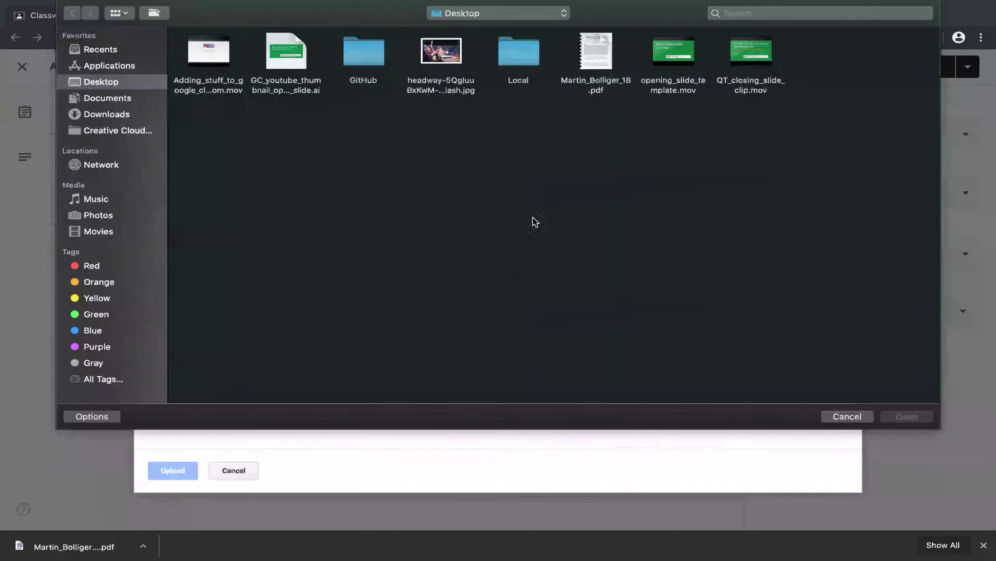
pyautogui.click(597, 48)
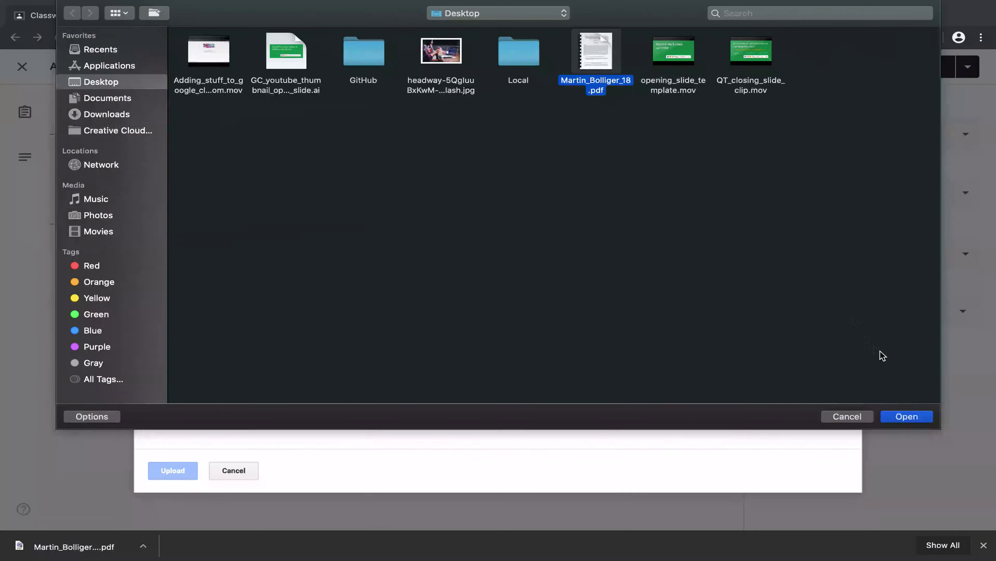
pyautogui.click(903, 416)
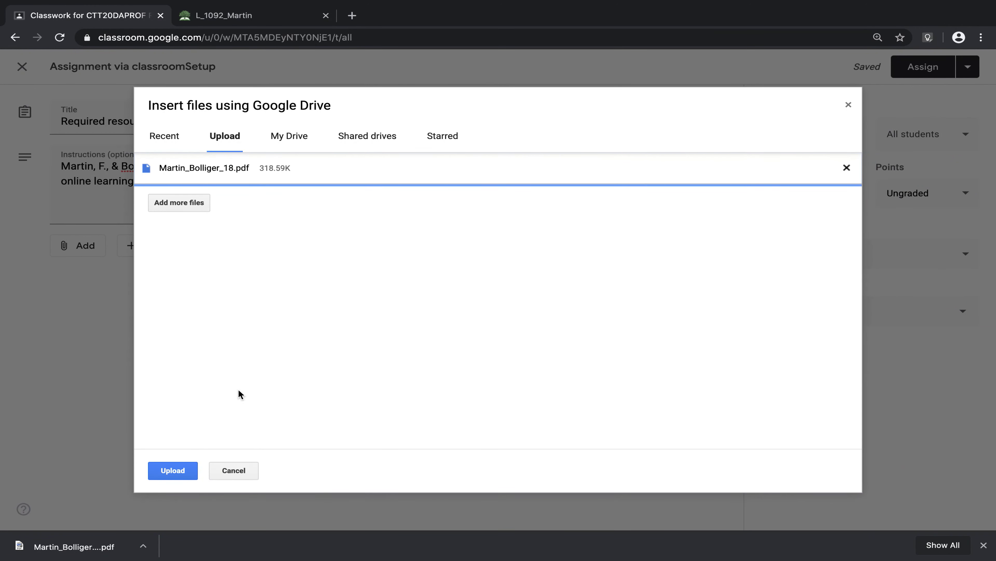
pyautogui.click(171, 465)
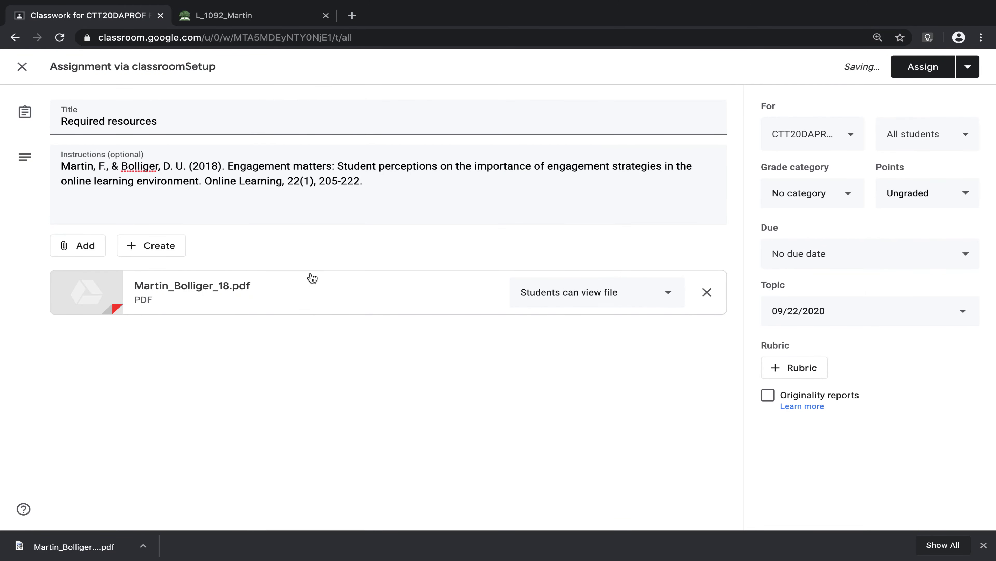
# Set the attached PDF to "Make a copy for each student" and assign Required resources without a grade category
pyautogui.click(589, 292)
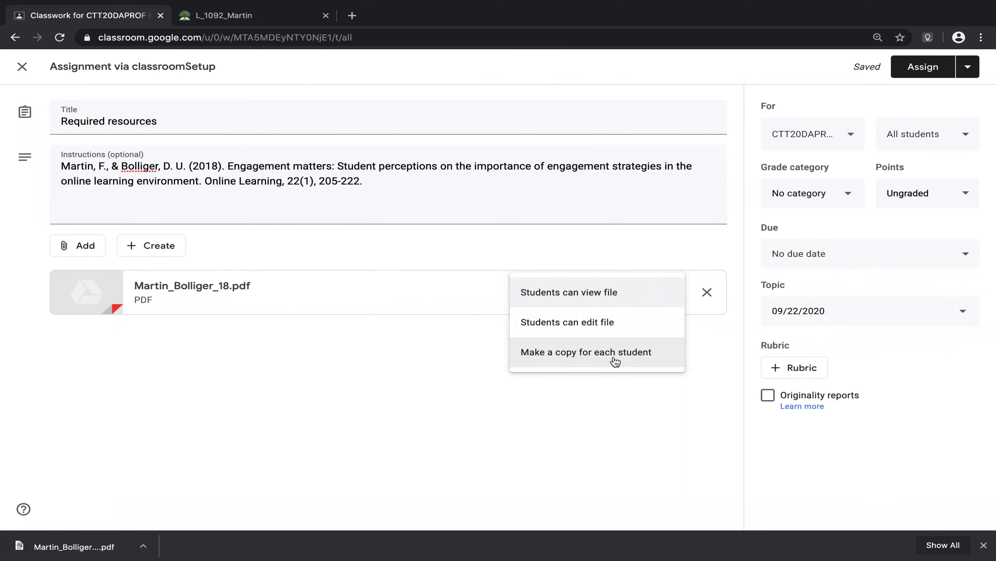
pyautogui.click(583, 352)
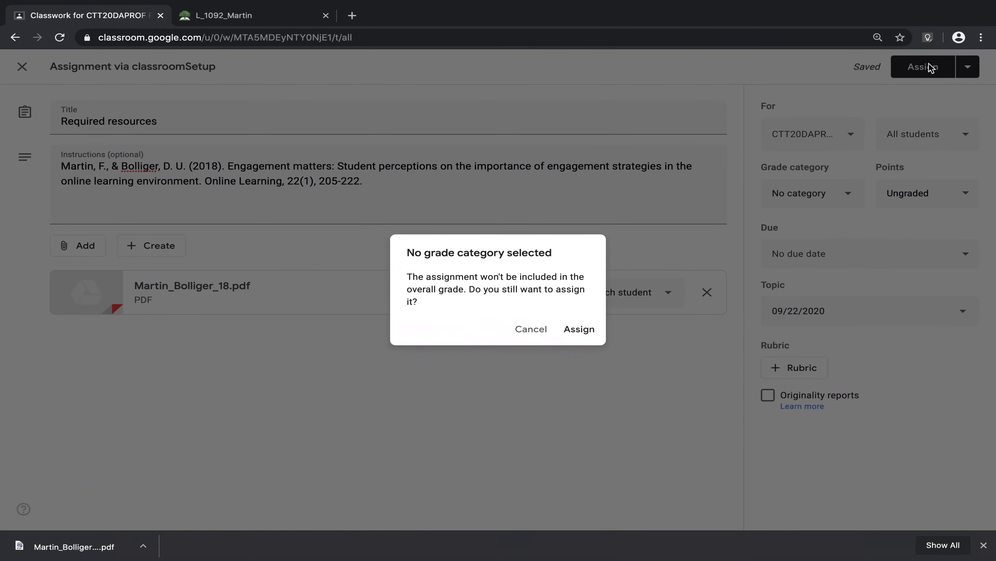
pyautogui.click(584, 328)
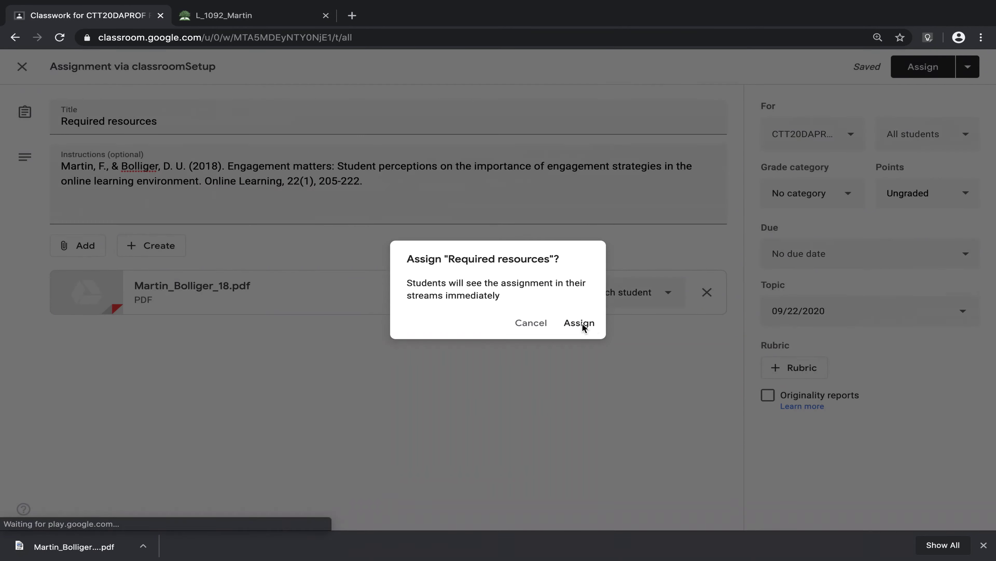
pyautogui.click(583, 323)
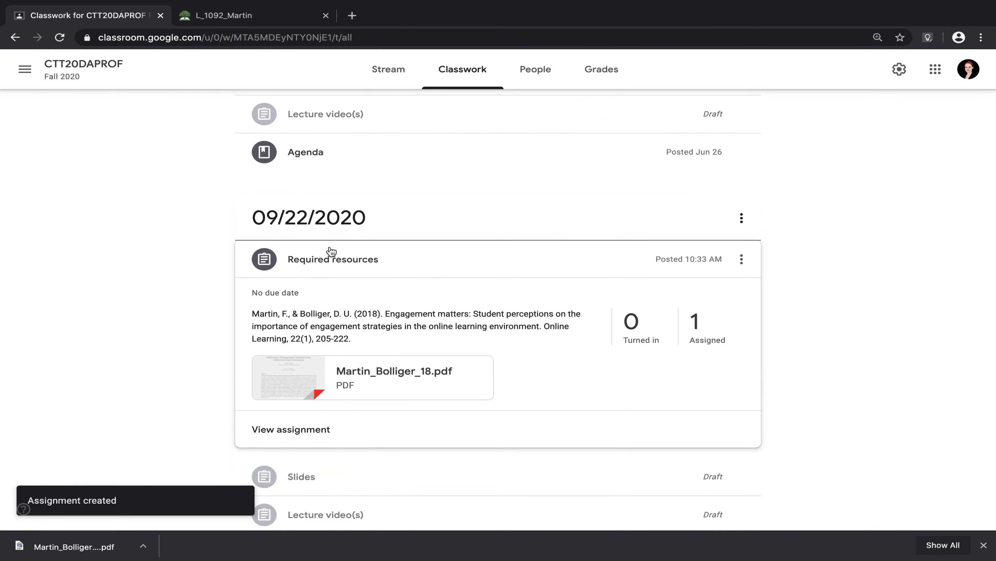
# Review the posted Required resources assignment's details under 09/22/2020, including its citation and attached PDF
pyautogui.click(331, 258)
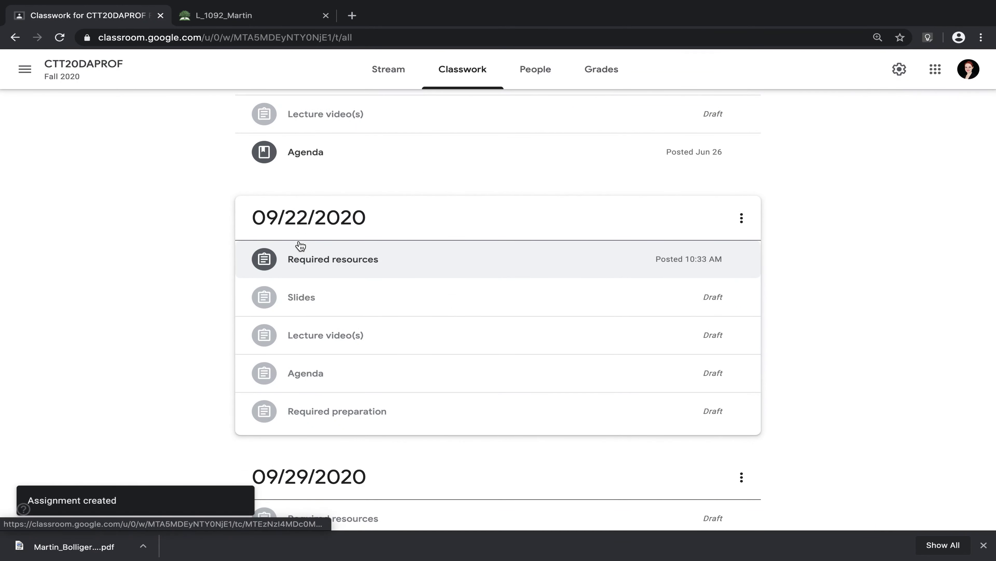
pyautogui.click(300, 251)
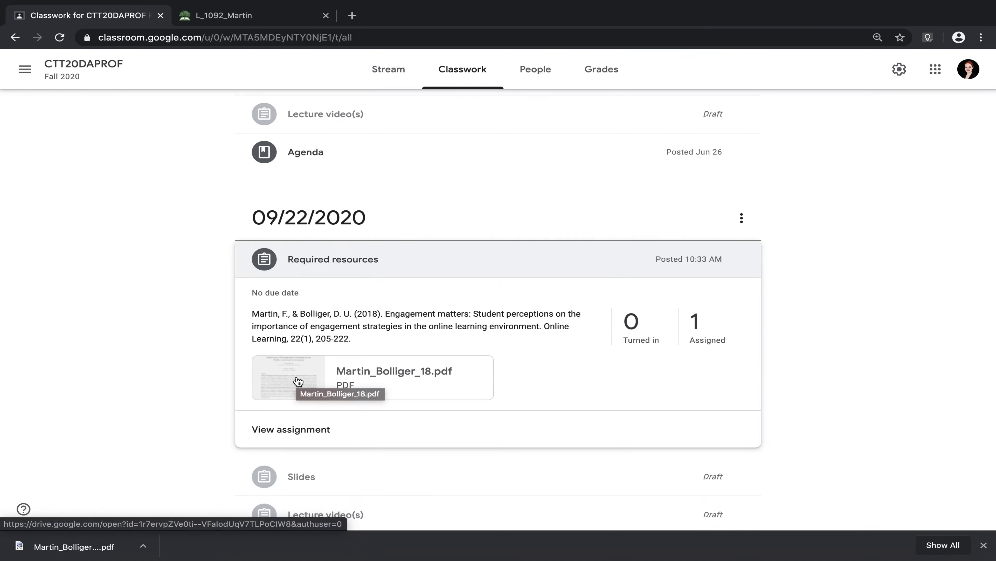
pyautogui.scroll(-2, 298, 381)
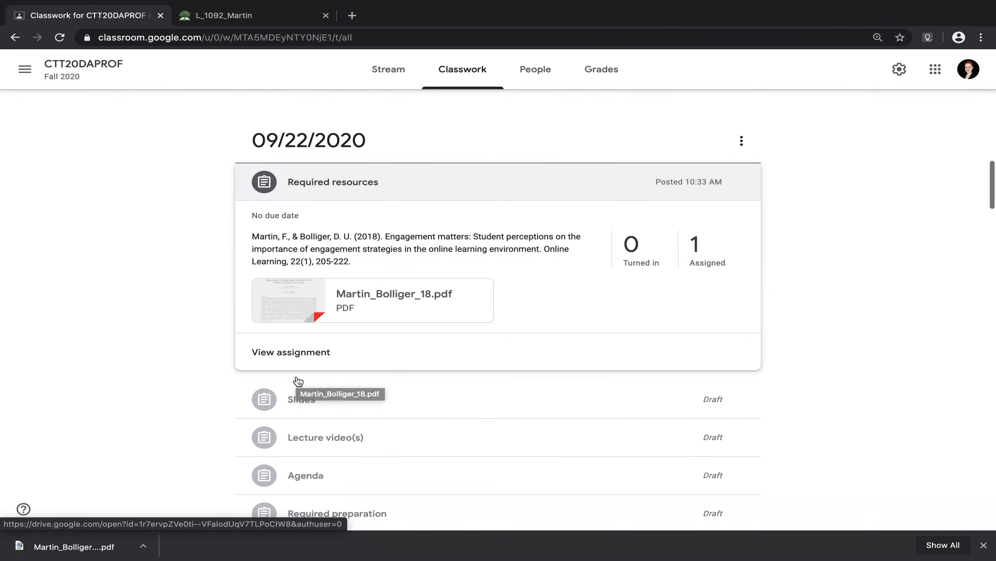